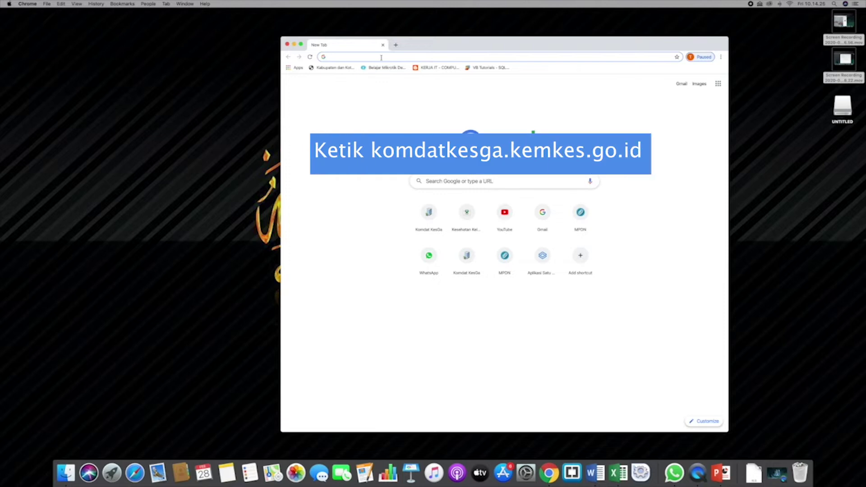
Open komdatkesga.kemkes.go.id and log in to the Dinkes Simeulue account with its username and password
type("komdatkes")
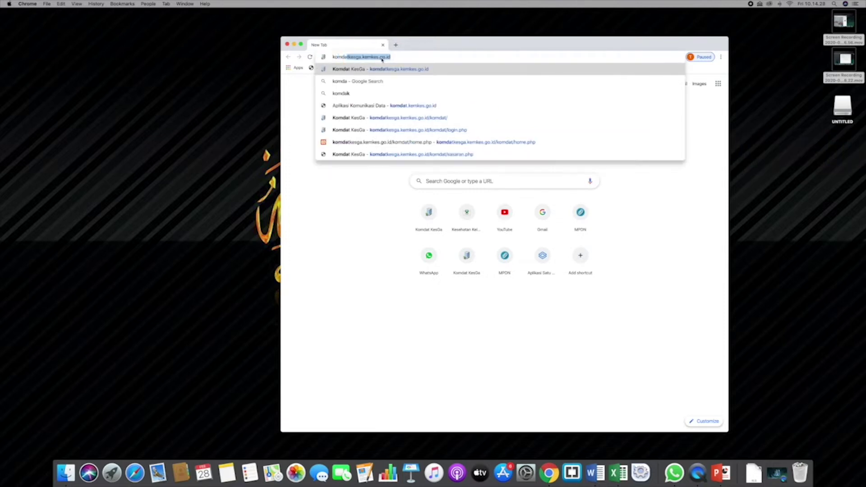
key("Return")
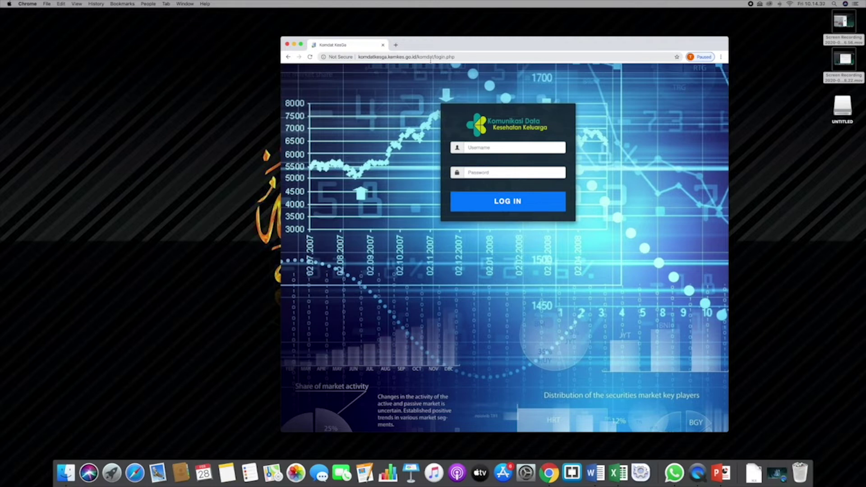
left_click(479, 145)
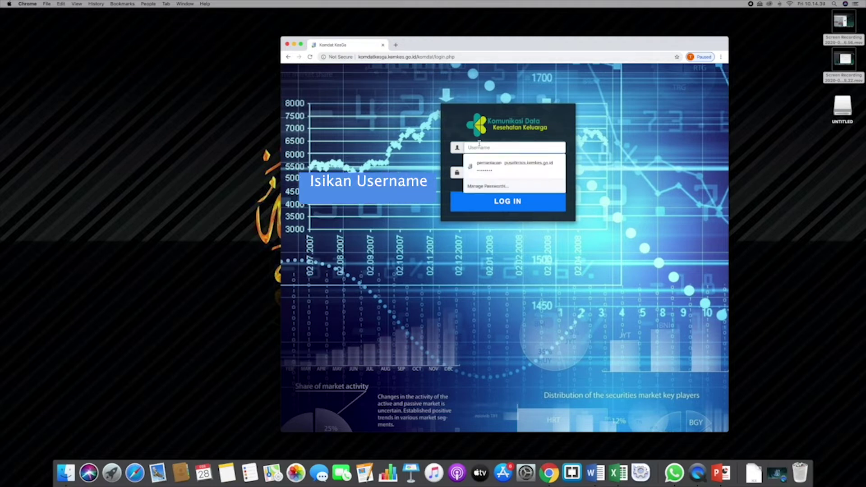
type("Dinkes Simeulue")
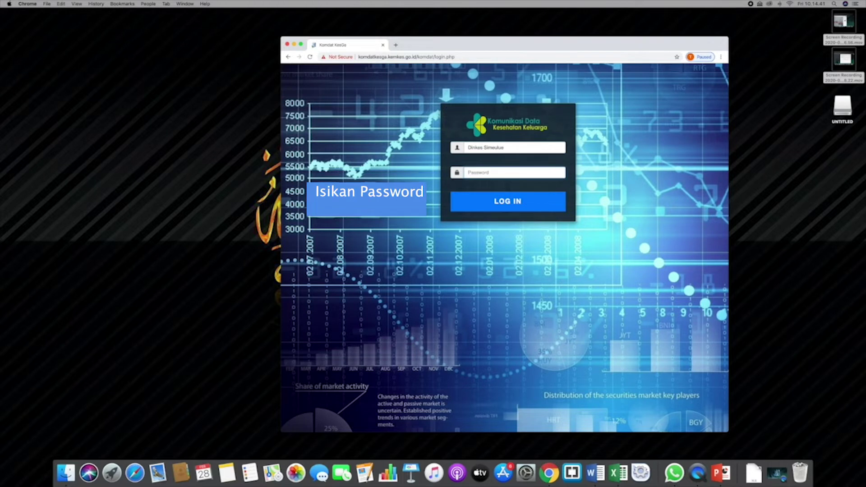
key("Tab")
type("•••••••")
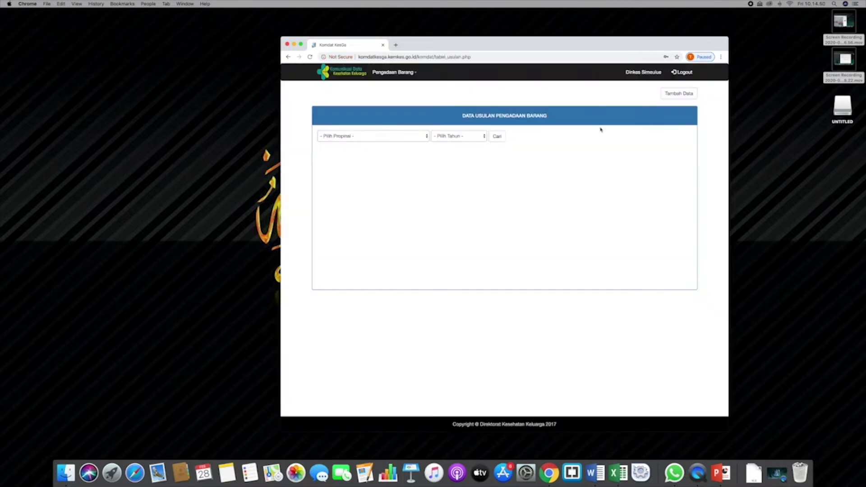
Add a new procurement proposal for Dinkes Simeulue and set its Tahun to 2020
left_click(672, 99)
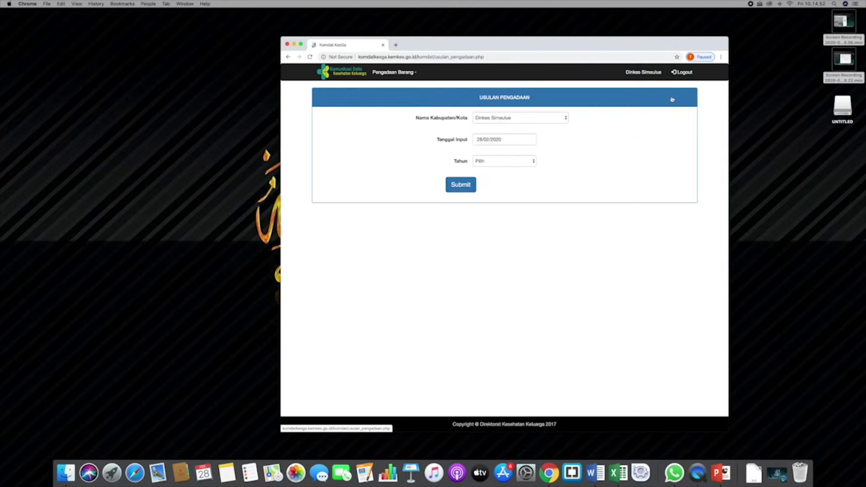
left_click(490, 122)
left_click(489, 120)
left_click(495, 165)
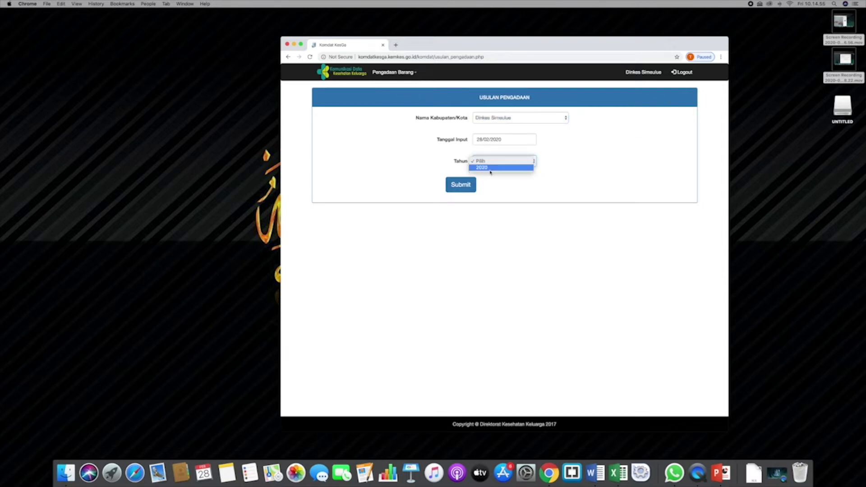
left_click(490, 167)
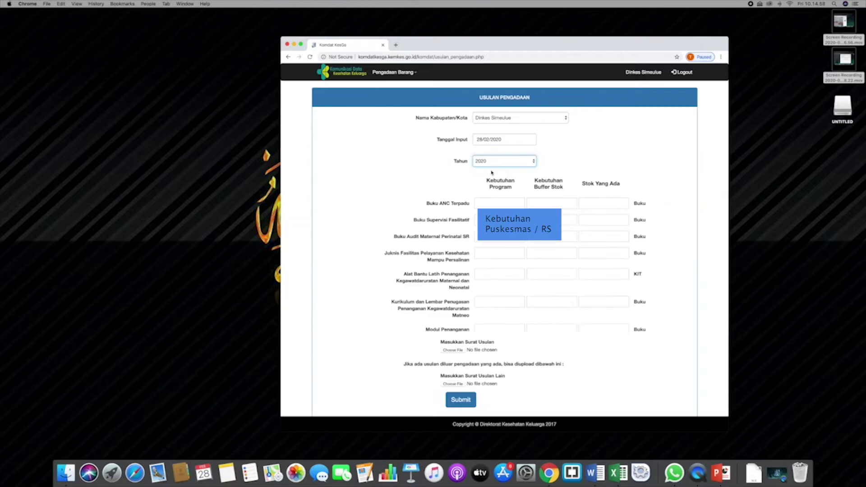
For Buku ANC Terpadu, enter 20 for Kebutuhan Program, 2 for Kebutuhan Buffer Stok and 0 for Stok Yang Ada
left_click(499, 203)
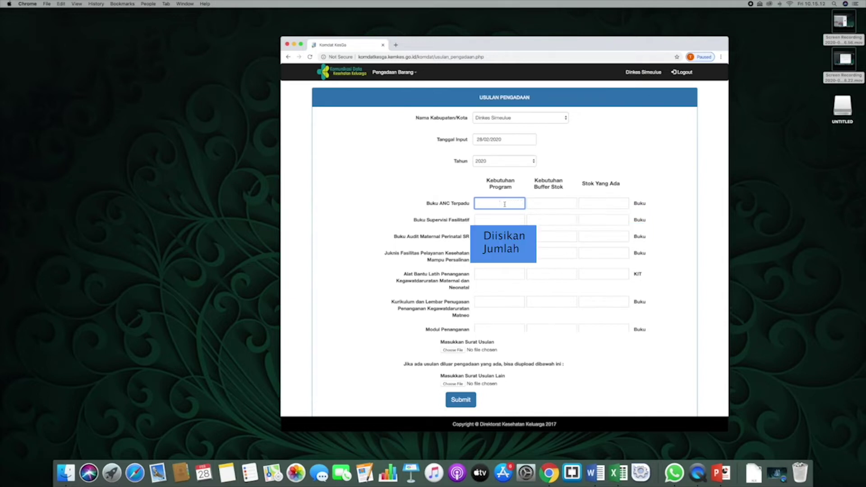
type("20")
key("Tab")
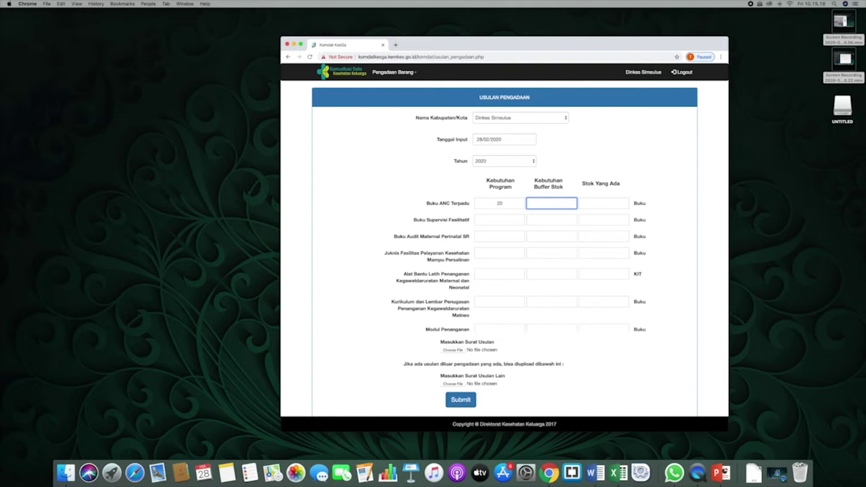
key("Tab")
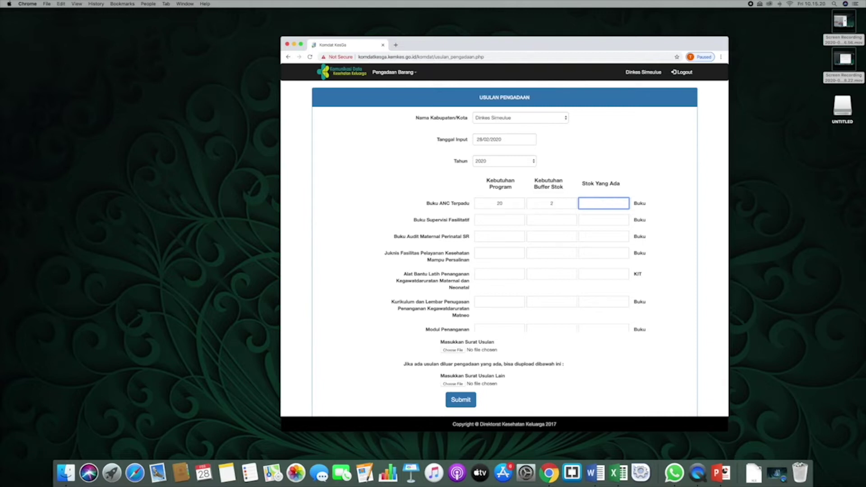
For Buku Supervisi Fasilitatif, enter 20 for Kebutuhan Program, 2 for Kebutuhan Buffer Stok and 0 for Stok Yang Ada
left_click(489, 221)
type("20")
key("Tab")
key("Tab")
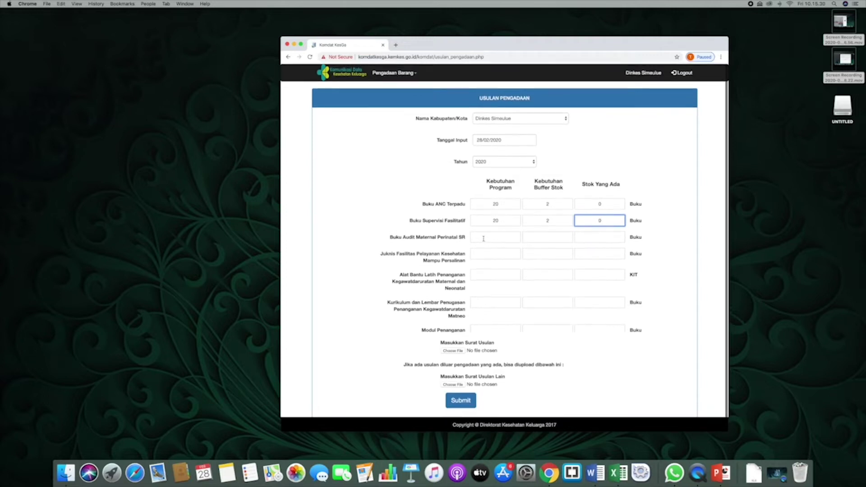
Attach ses 356.pdf from the pdf folder in Documents as the Surat Usulan
scroll(483, 238, "down", 5)
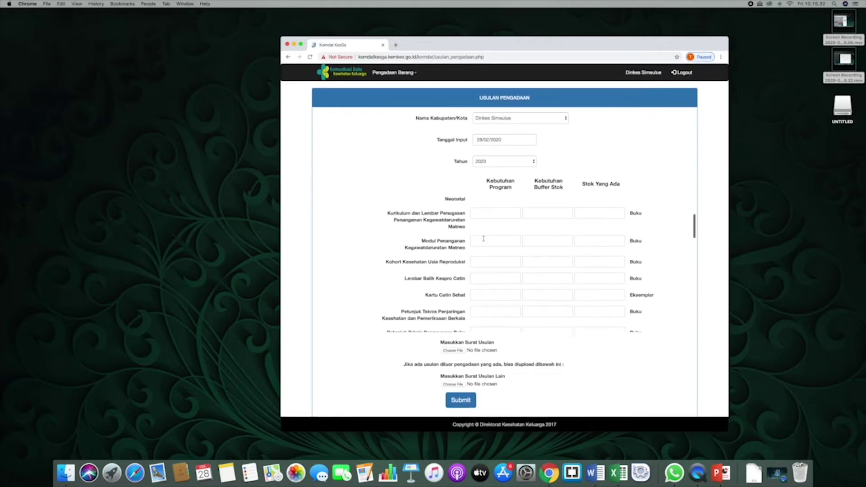
scroll(483, 238, "down", 7)
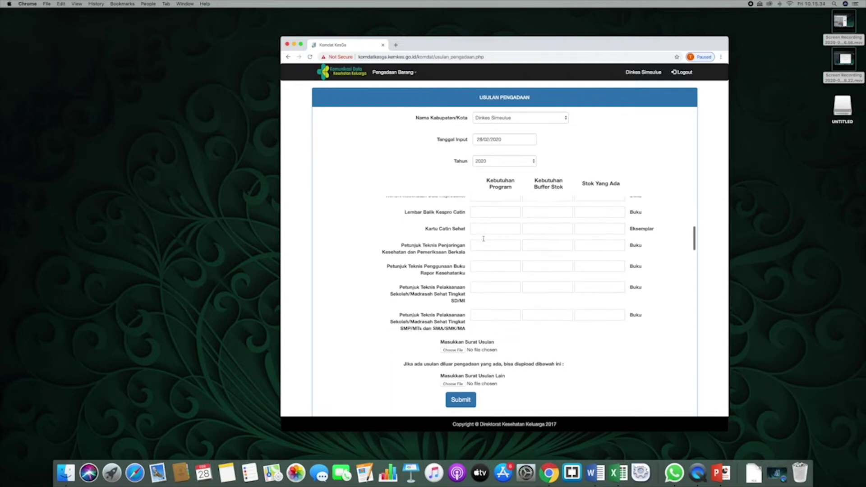
scroll(483, 238, "down", 7)
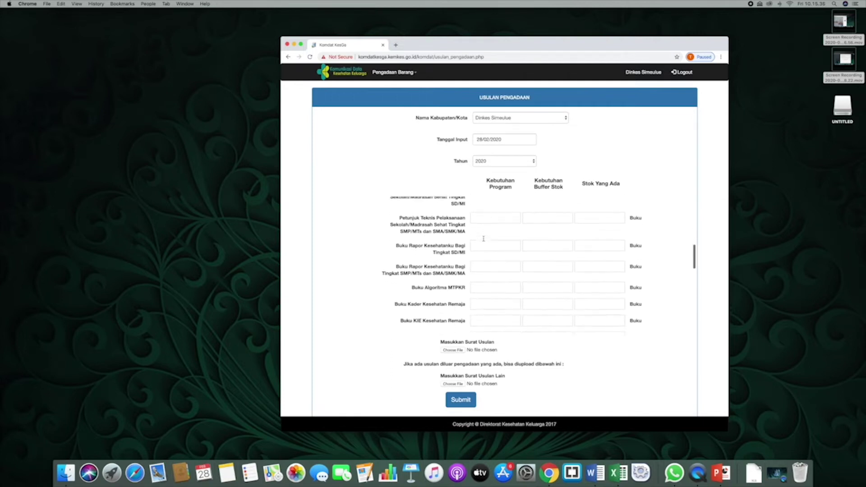
scroll(482, 238, "down", 8)
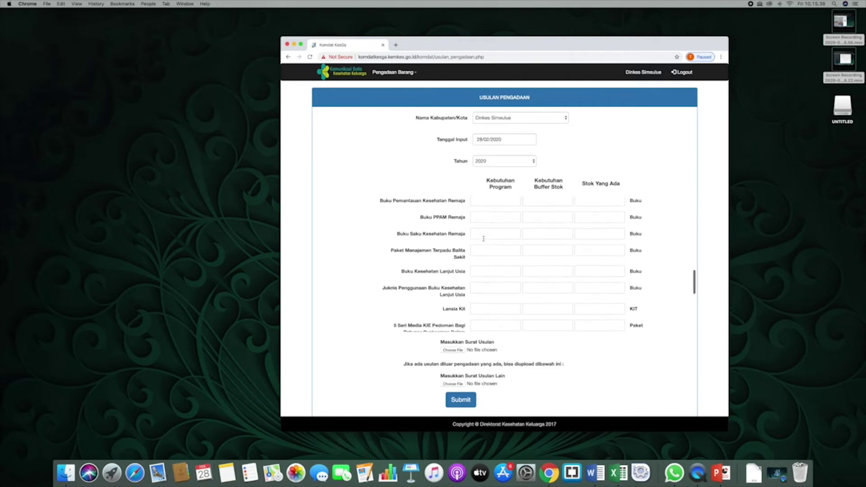
scroll(483, 238, "down", 10)
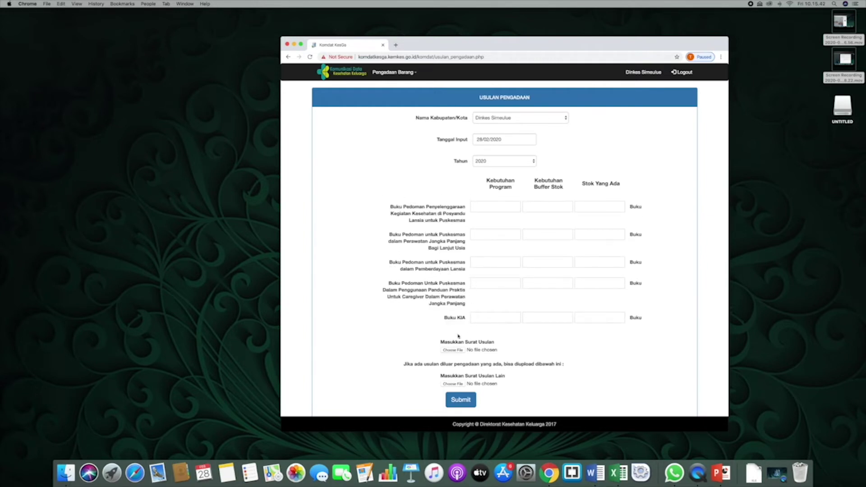
right_click(456, 352)
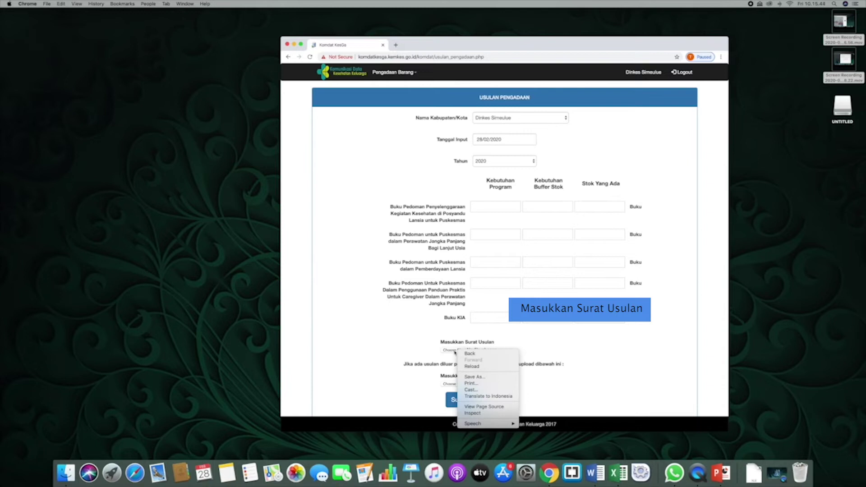
left_click(455, 352)
left_click(453, 350)
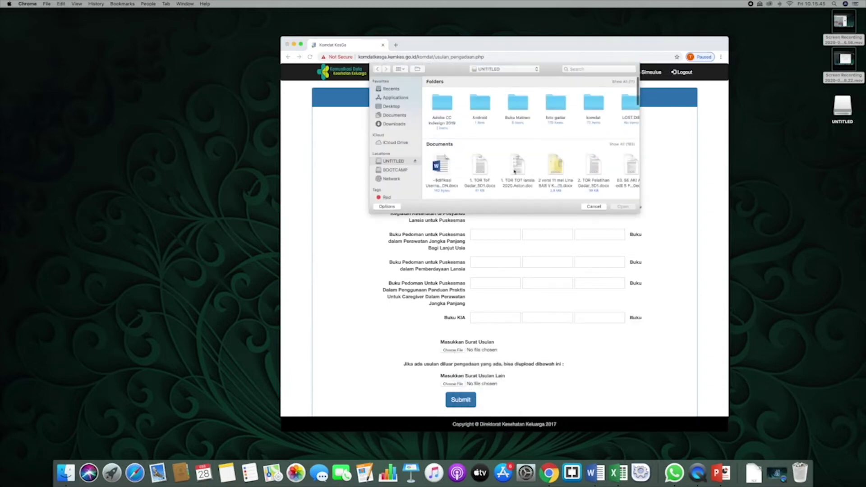
left_click(394, 116)
scroll(553, 113, "right", 5)
double_click(572, 106)
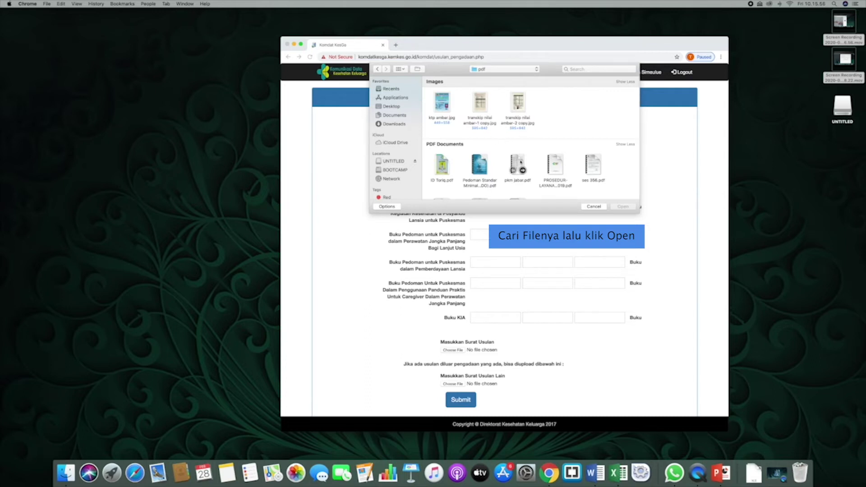
left_click(593, 165)
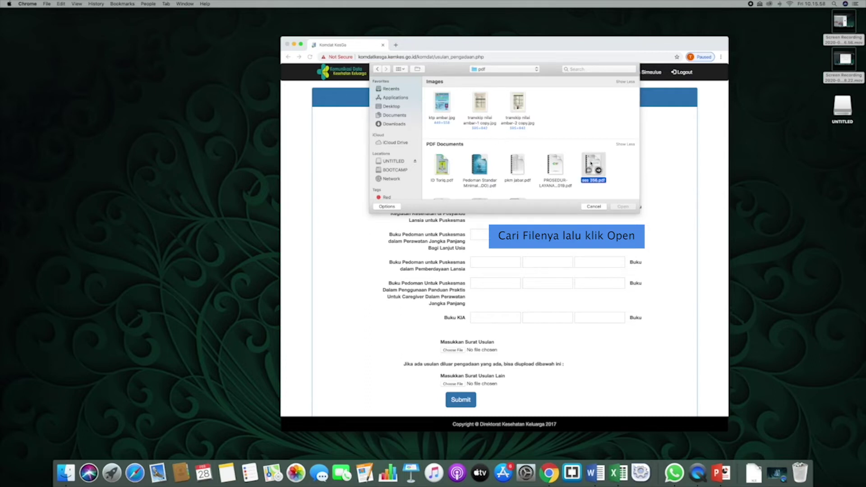
left_click(623, 207)
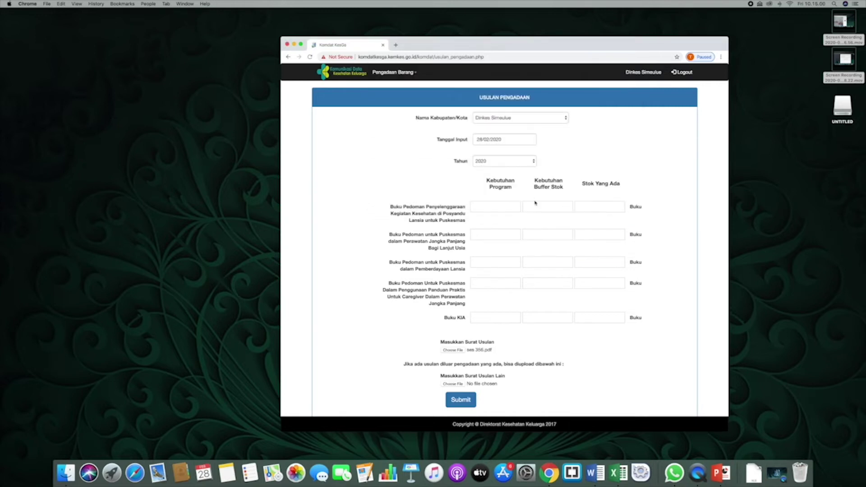
Attach the "TOR kegiatan ... 2019 final ed" file from the pdf folder as the Surat Usulan Lain
scroll(507, 266, "down", 1)
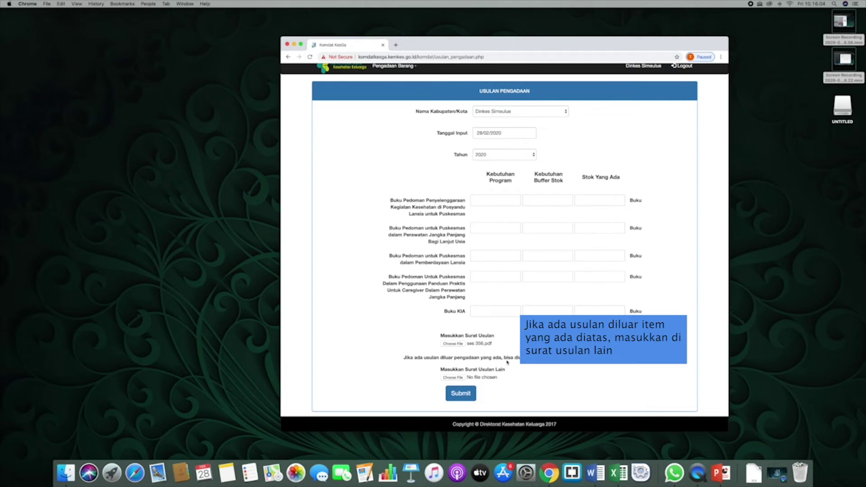
left_click(459, 378)
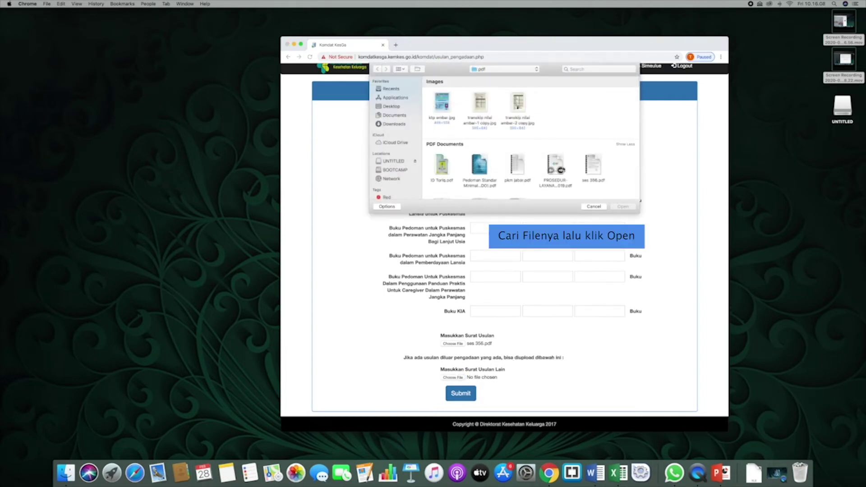
scroll(560, 168, "down", 3)
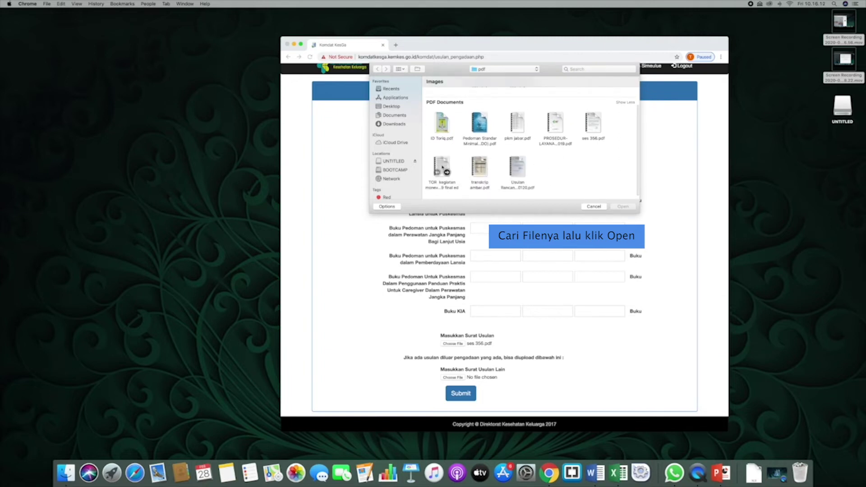
left_click(442, 167)
left_click(622, 206)
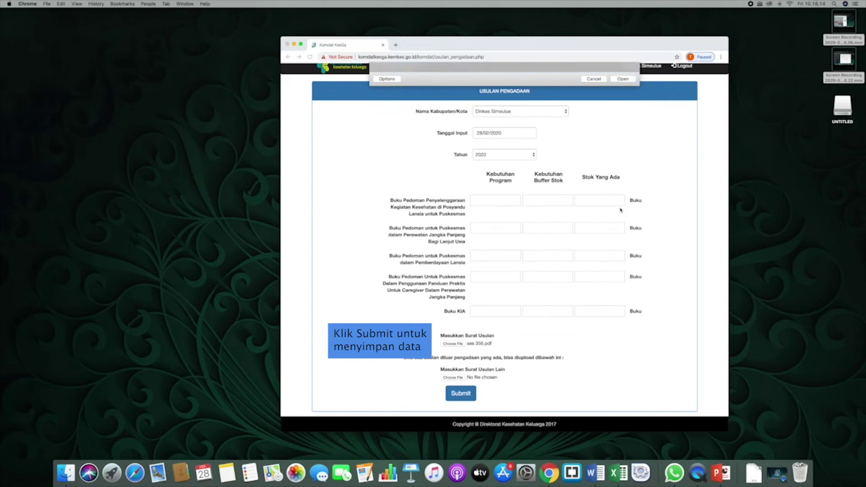
Submit the procurement proposal and acknowledge the save message
scroll(460, 392, "up", 1)
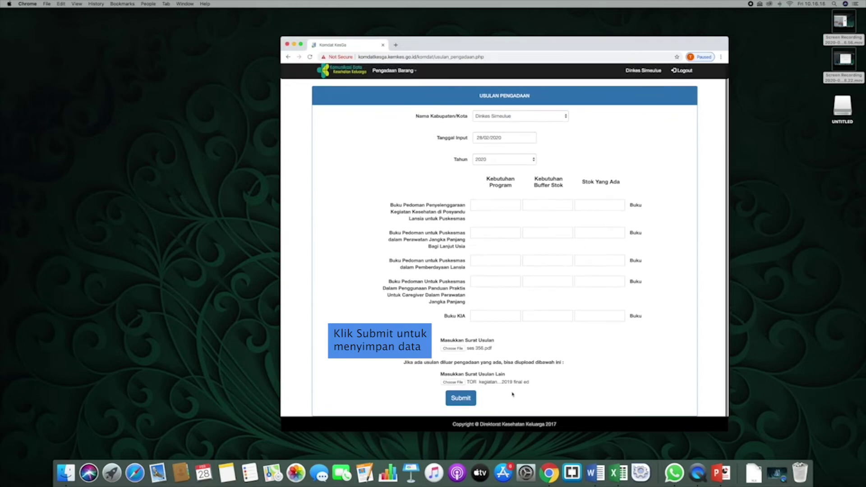
left_click(467, 398)
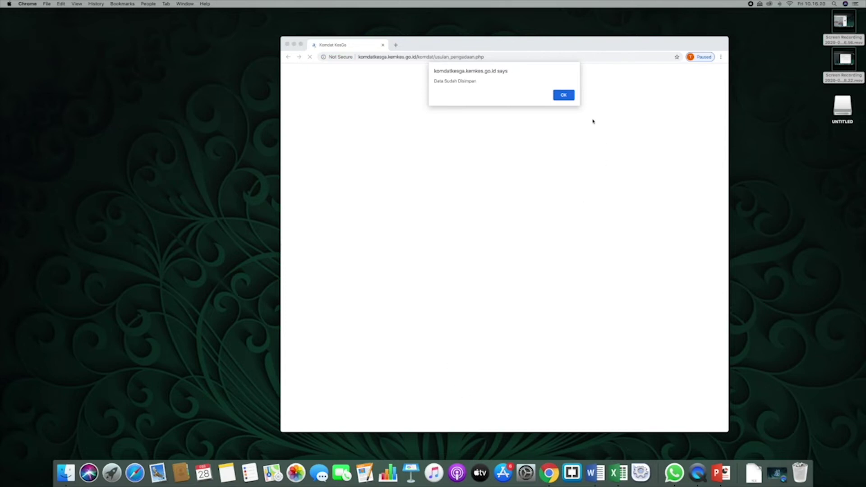
left_click(564, 97)
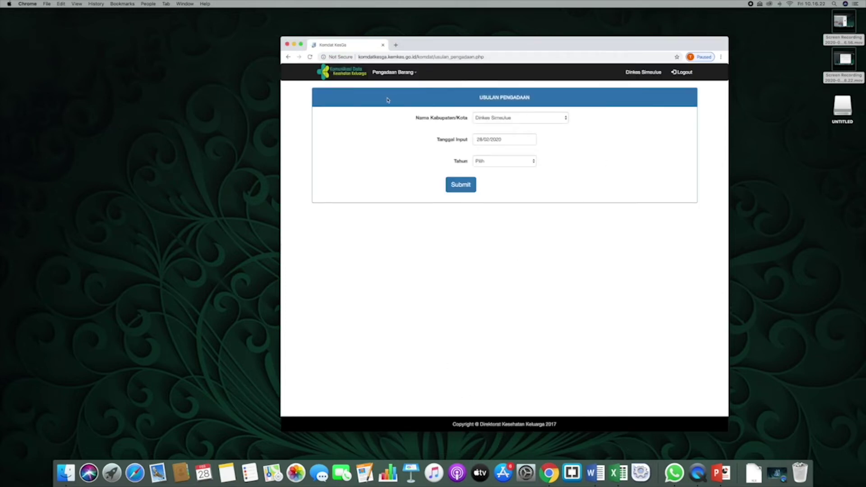
Display the Usulan Barang data for province ACEH and year 2020, and examine the proposed quantities across the item columns
left_click(405, 75)
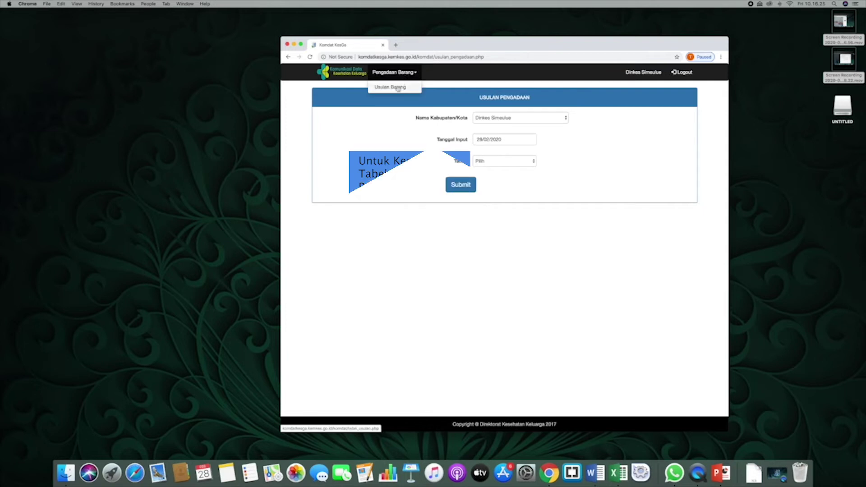
left_click(400, 88)
left_click(370, 138)
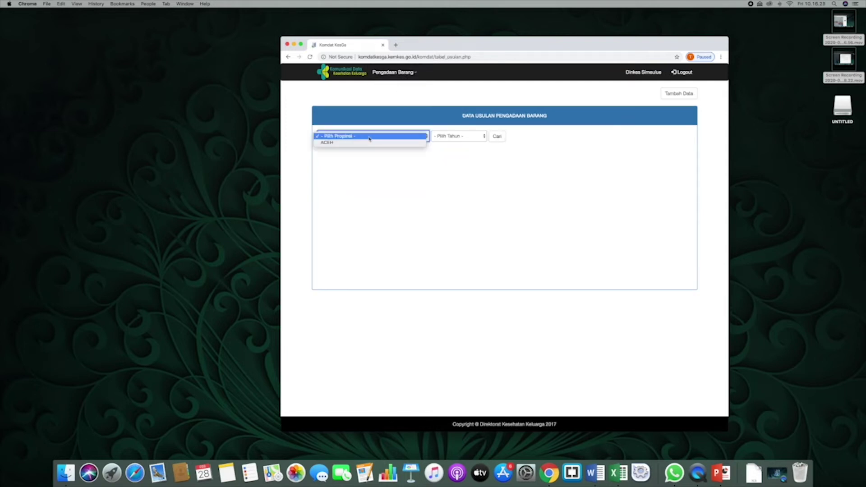
left_click(375, 143)
left_click(436, 137)
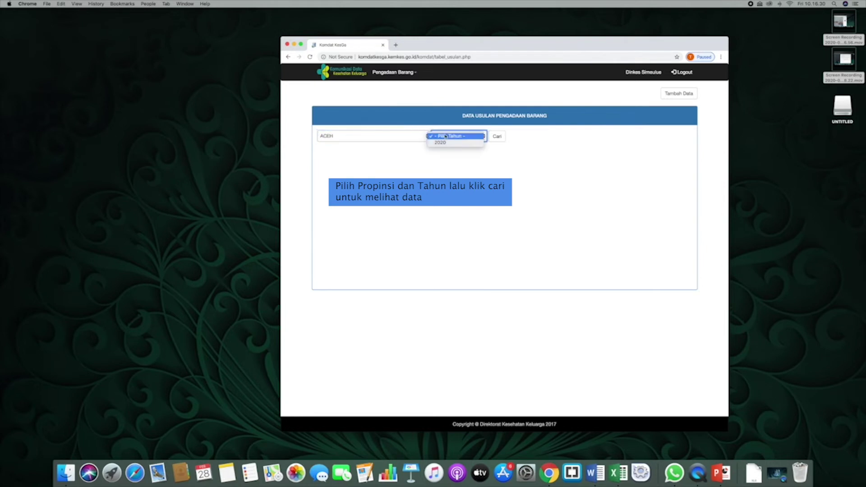
left_click(451, 143)
left_click(504, 138)
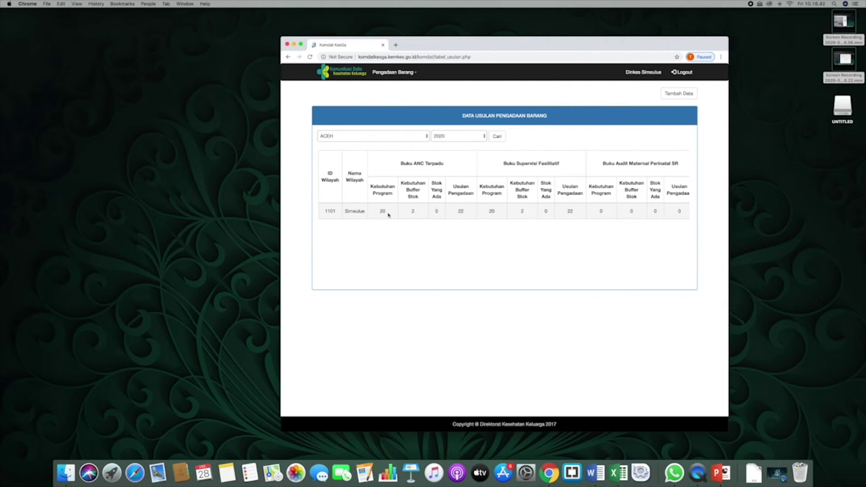
scroll(433, 216, "right", 4)
scroll(433, 216, "right", 2)
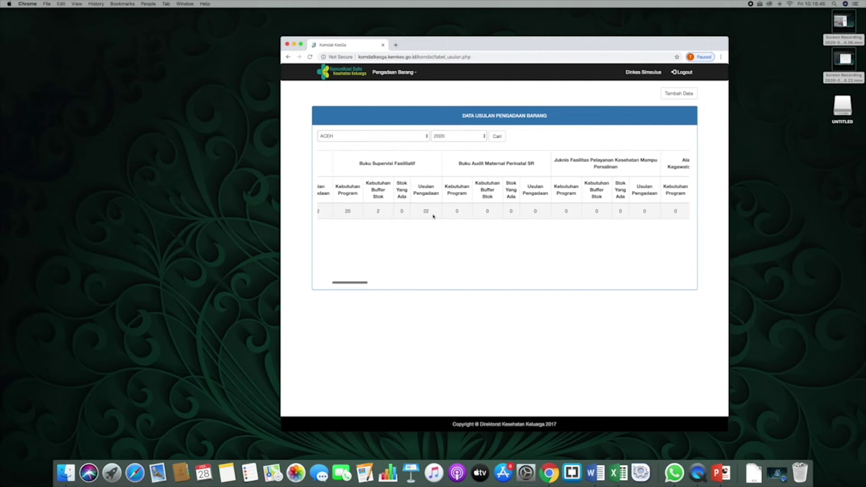
scroll(433, 216, "right", 8)
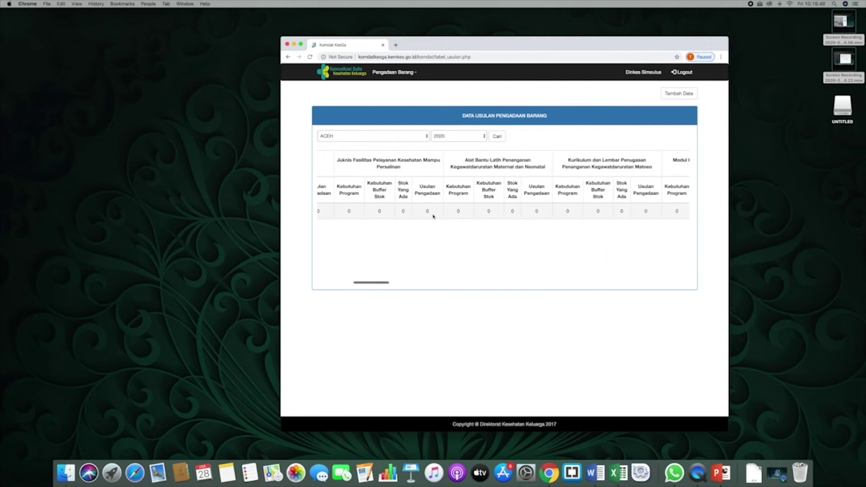
Open the Surat Usulan and Surat Usulan Lain files attached to the Simeulue proposal row to check them, closing each one after viewing
scroll(433, 216, "right", 6)
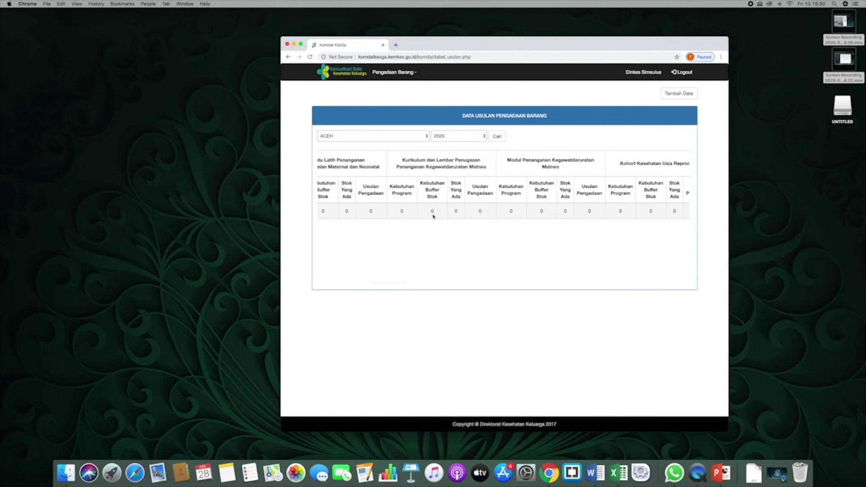
scroll(433, 216, "right", 10)
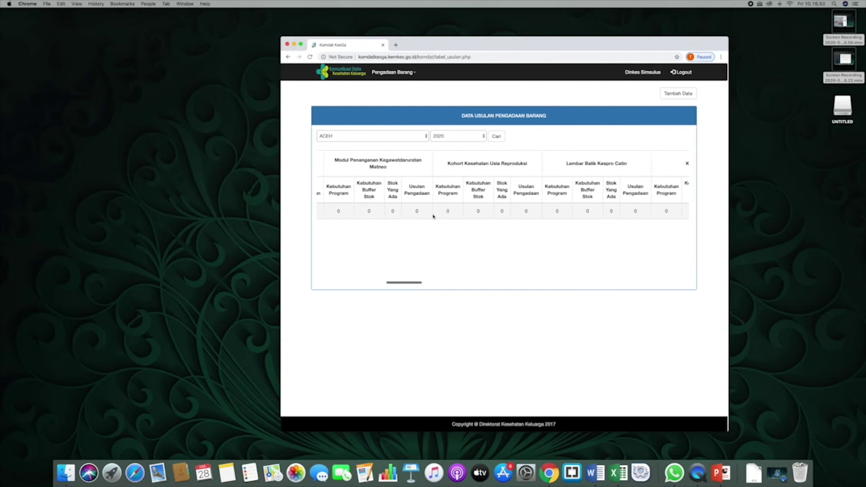
scroll(433, 216, "right", 10)
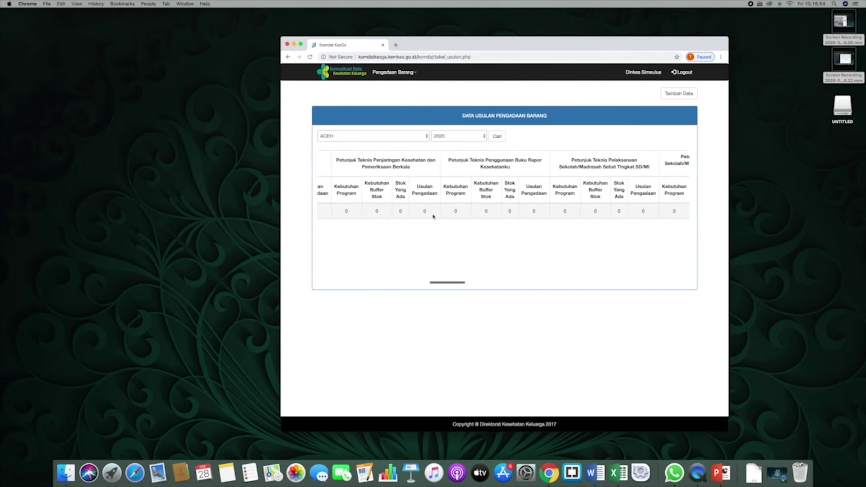
scroll(432, 216, "right", 15)
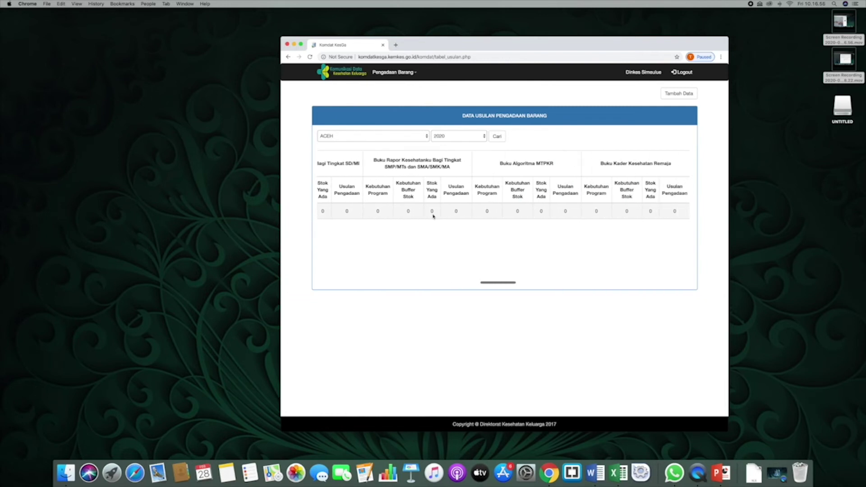
scroll(433, 216, "right", 15)
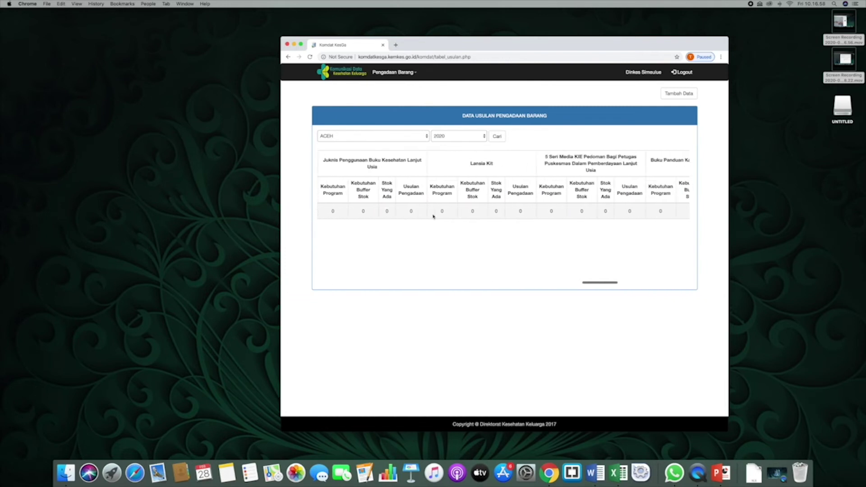
scroll(433, 216, "right", 15)
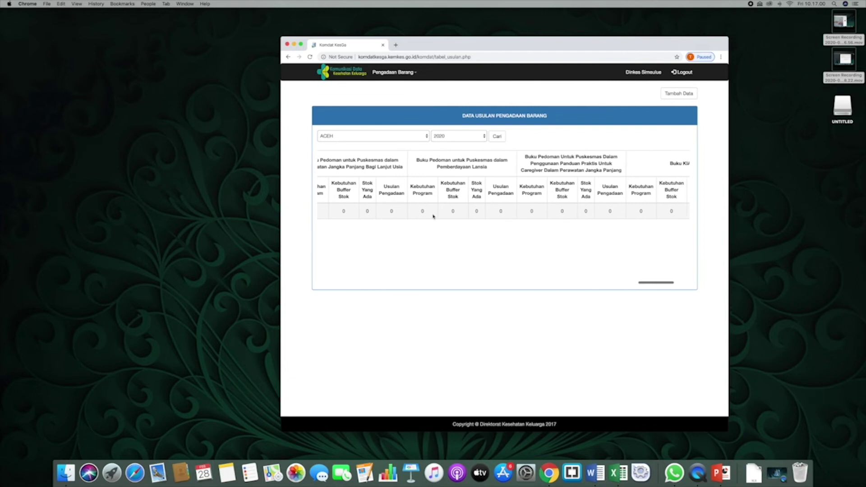
scroll(433, 216, "right", 5)
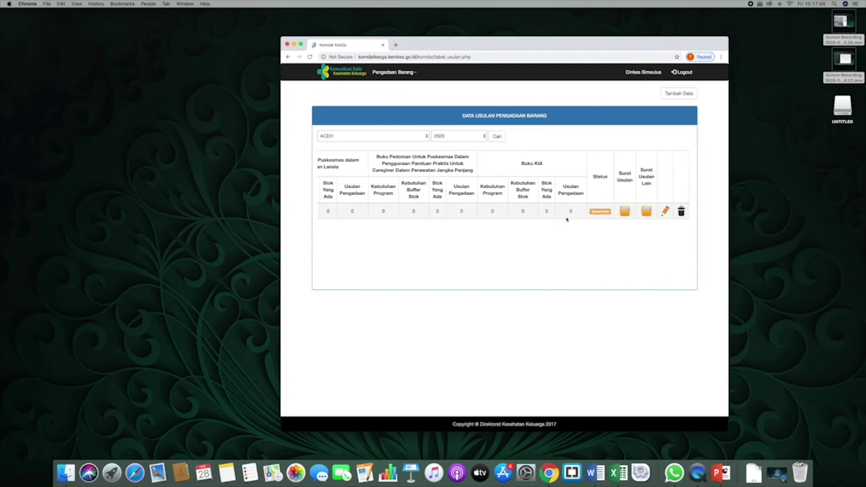
left_click(625, 212)
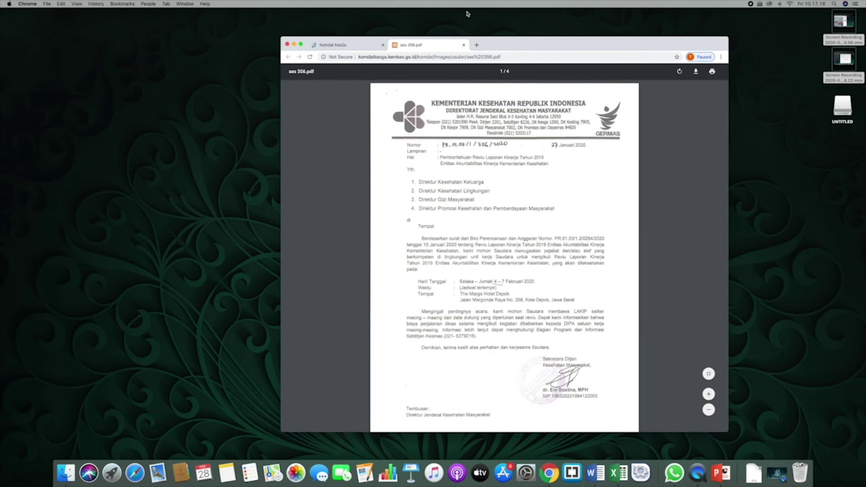
left_click(463, 45)
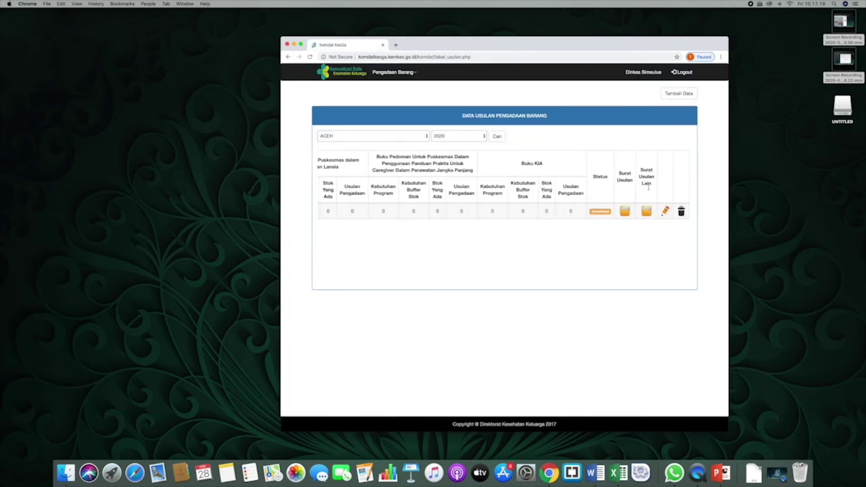
left_click(648, 212)
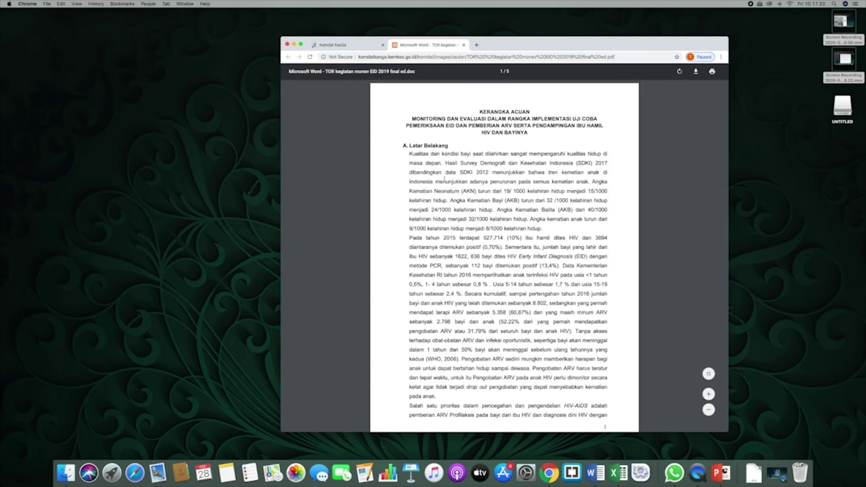
left_click(463, 45)
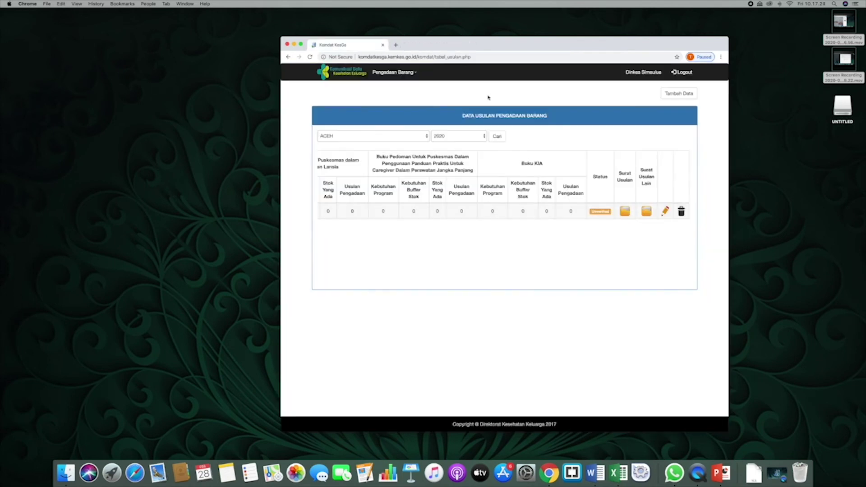
Edit the Simeulue 2020 proposal, setting Buku Audit Maternal Perinatal SR to 20 for Kebutuhan Program and 2 for Kebutuhan Buffer Stok
left_click(665, 212)
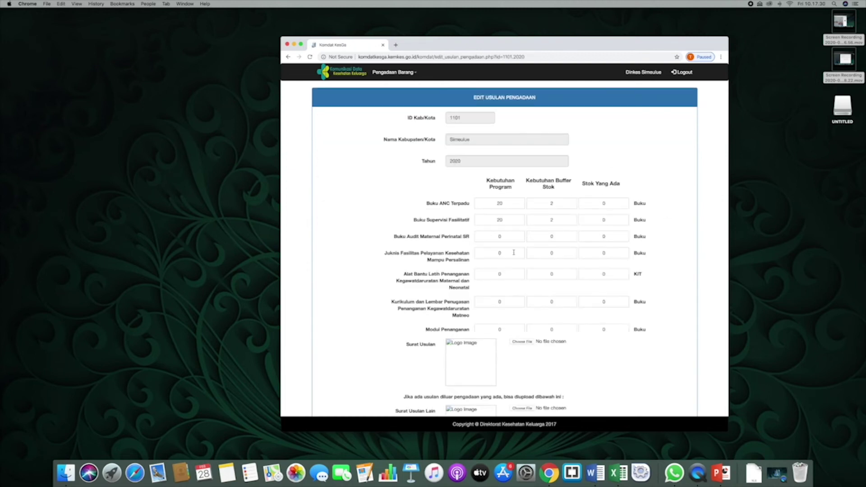
left_click(505, 235)
type("20")
key("Tab")
type("2")
key("Tab")
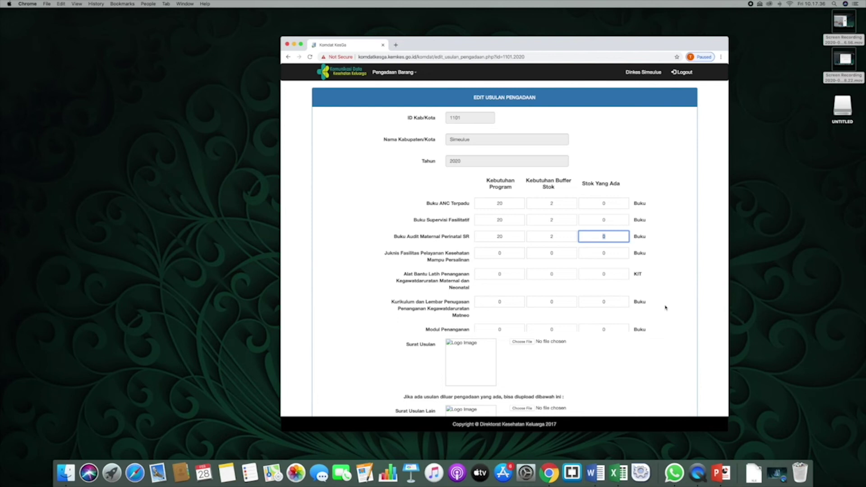
Submit the edited procurement proposal and acknowledge the save message
scroll(665, 308, "down", 15)
scroll(665, 308, "down", 10)
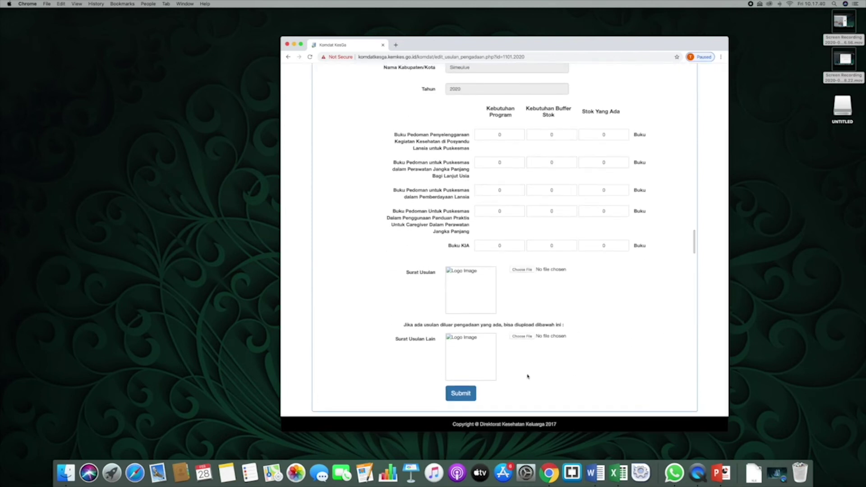
left_click(460, 394)
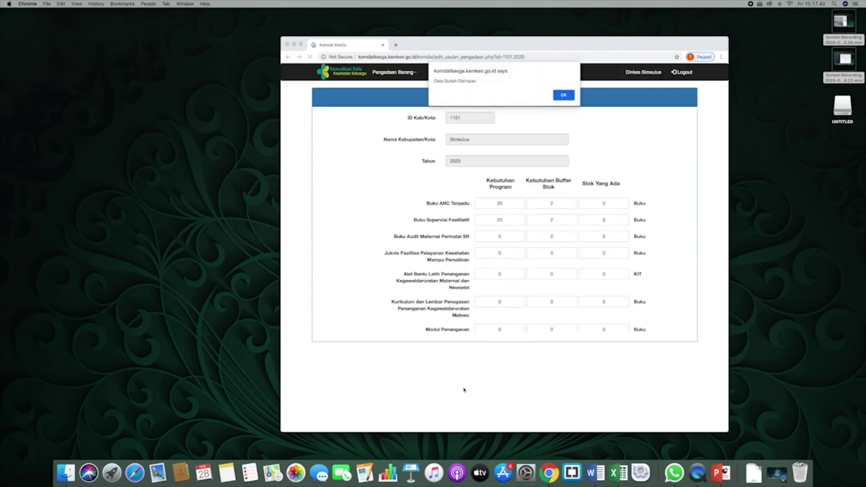
left_click(564, 95)
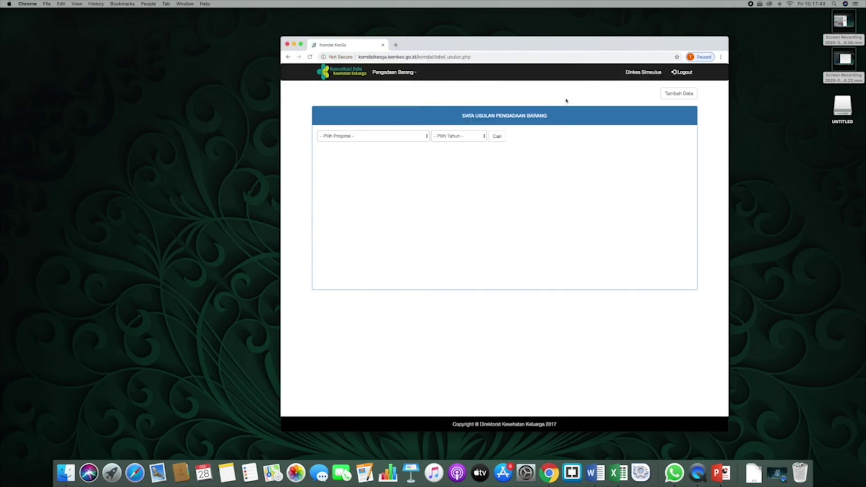
Display the proposal data for province ACEH and year 2020 to check the edited Buku Audit Maternal Perinatal SR quantities
left_click(416, 135)
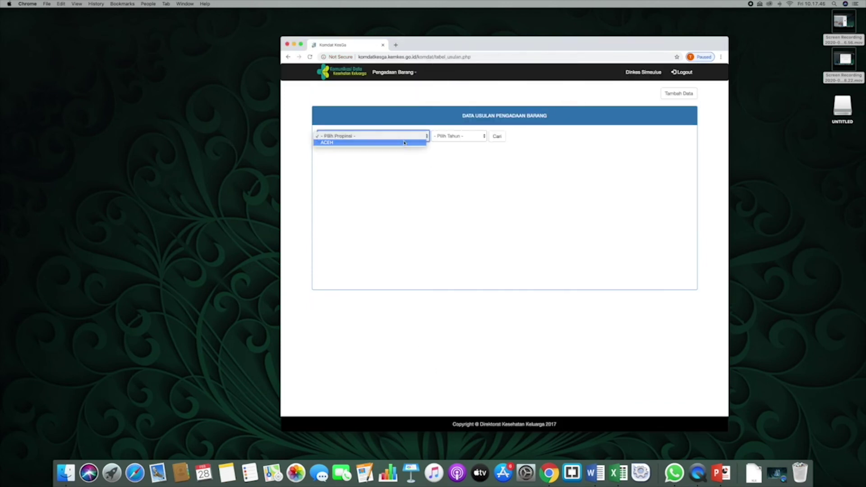
left_click(404, 143)
left_click(458, 135)
left_click(456, 143)
left_click(498, 137)
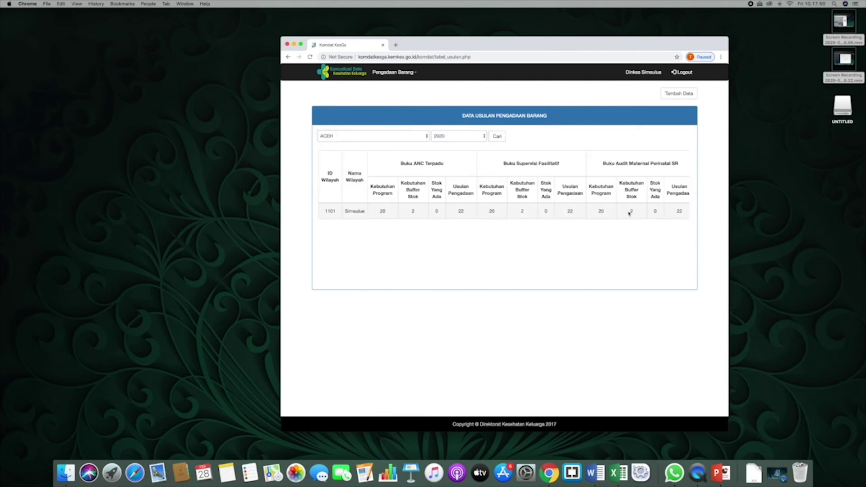
Delete the Simeulue 2020 procurement proposal record from the table and confirm the deletion
scroll(629, 212, "right", 5)
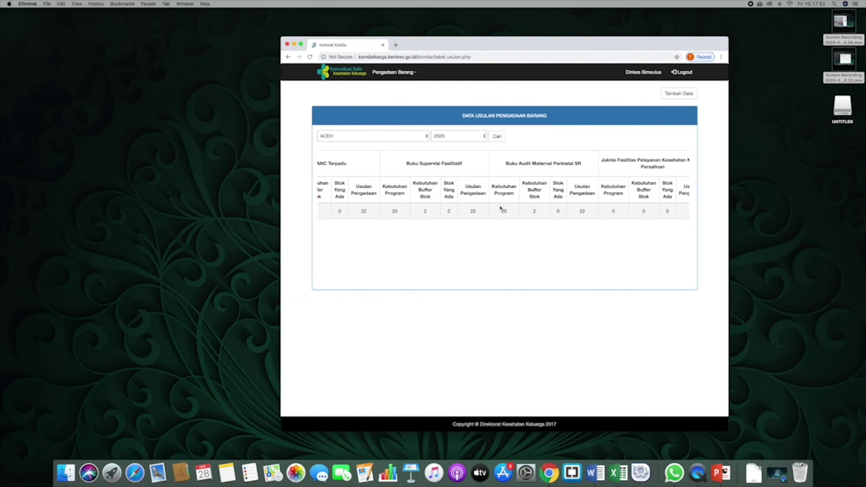
scroll(595, 215, "right", 10)
scroll(595, 215, "right", 10)
scroll(596, 215, "right", 10)
scroll(595, 215, "right", 10)
scroll(596, 215, "right", 8)
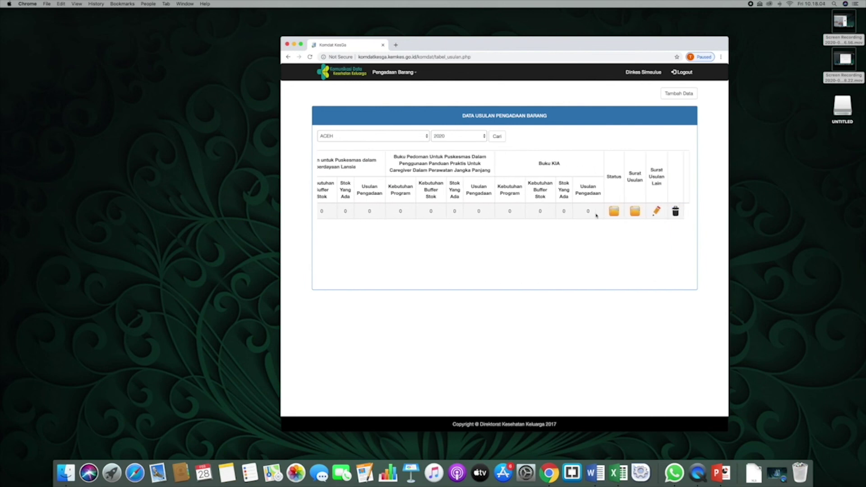
left_click(675, 211)
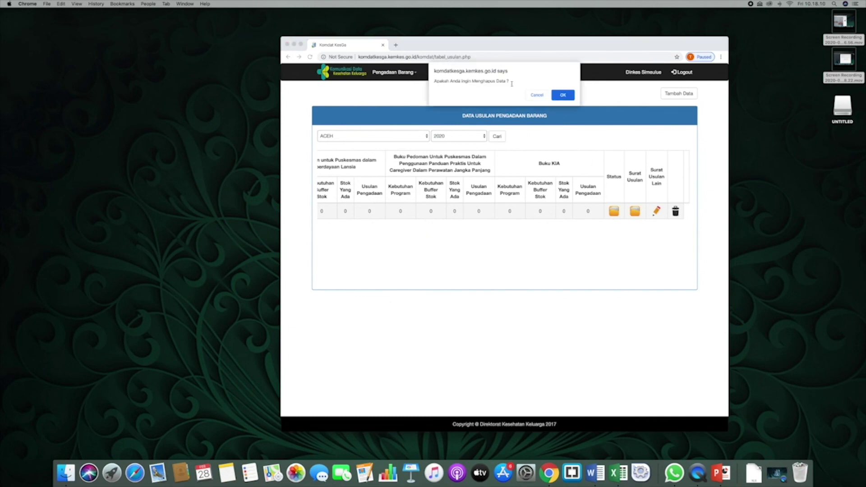
left_click(563, 94)
List the procurement proposals for province ACEH and year 2020 again to check the deletion
left_click(381, 135)
left_click(382, 143)
left_click(457, 135)
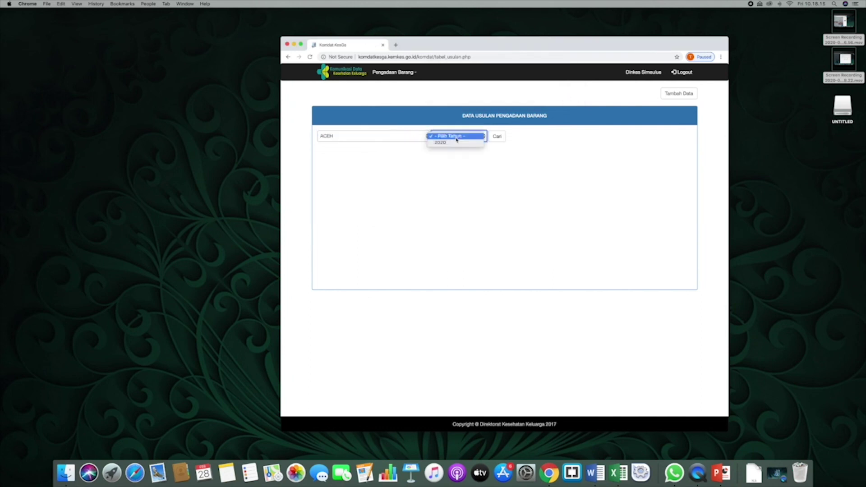
left_click(504, 146)
left_click(498, 137)
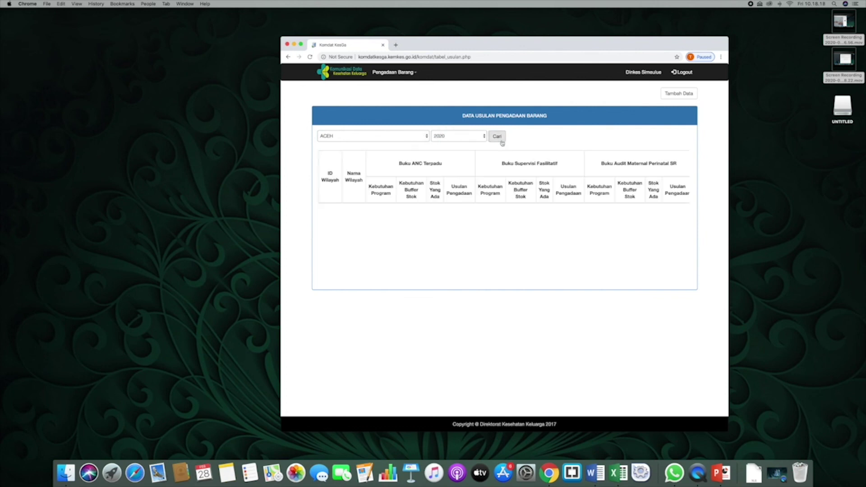